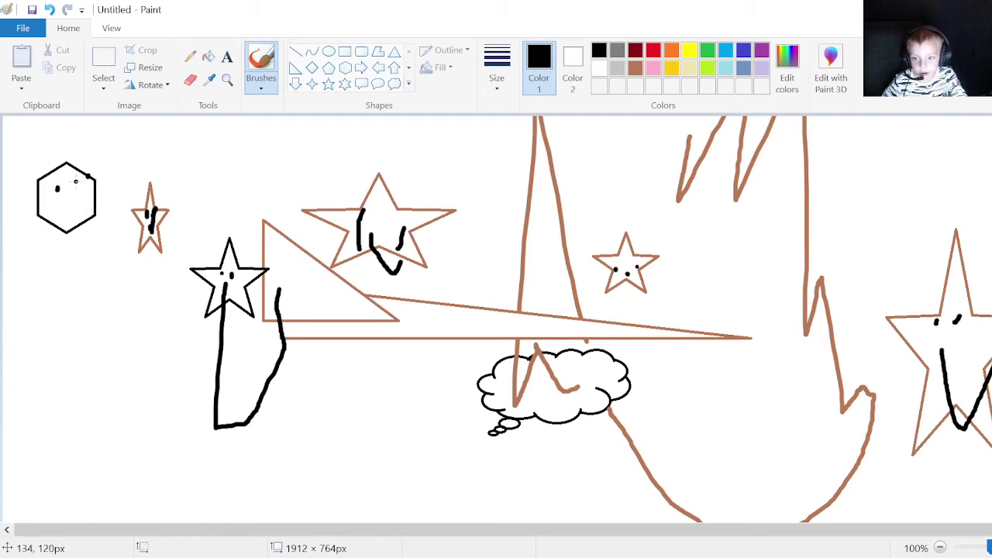
# Step: Add a short black brush stroke to the face inside the hexagon
pyautogui.moveTo(77, 194); pyautogui.dragTo(91, 162)
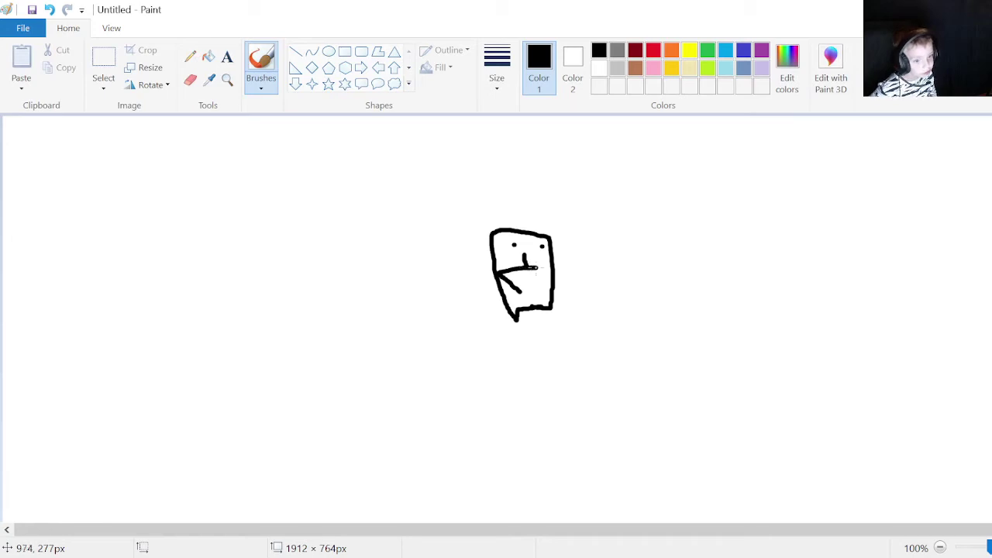
# Step: Complete the creature's mouth and draw its slanted body with two small side feet below the head in black brush strokes
pyautogui.moveTo(543, 269); pyautogui.dragTo(552, 281)
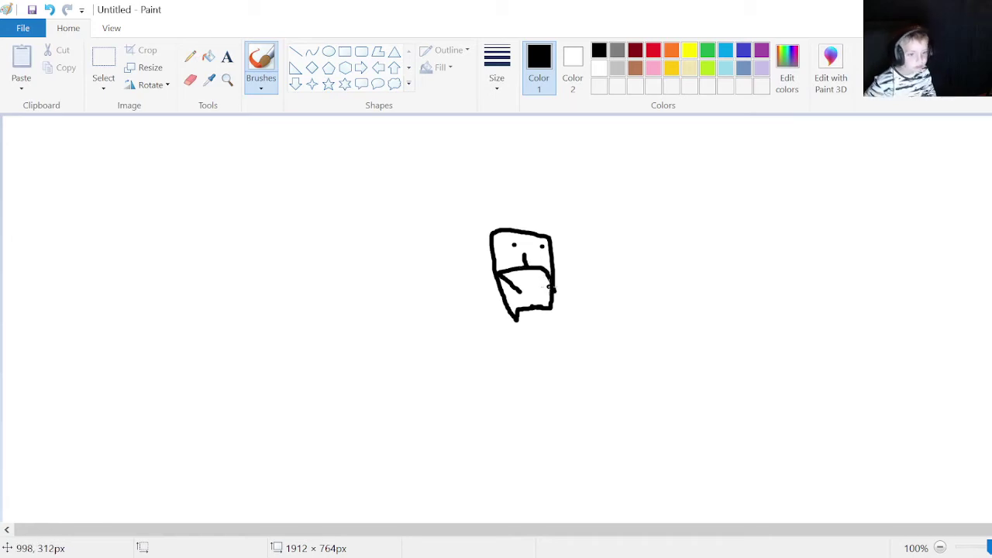
pyautogui.moveTo(516, 319); pyautogui.dragTo(574, 382)
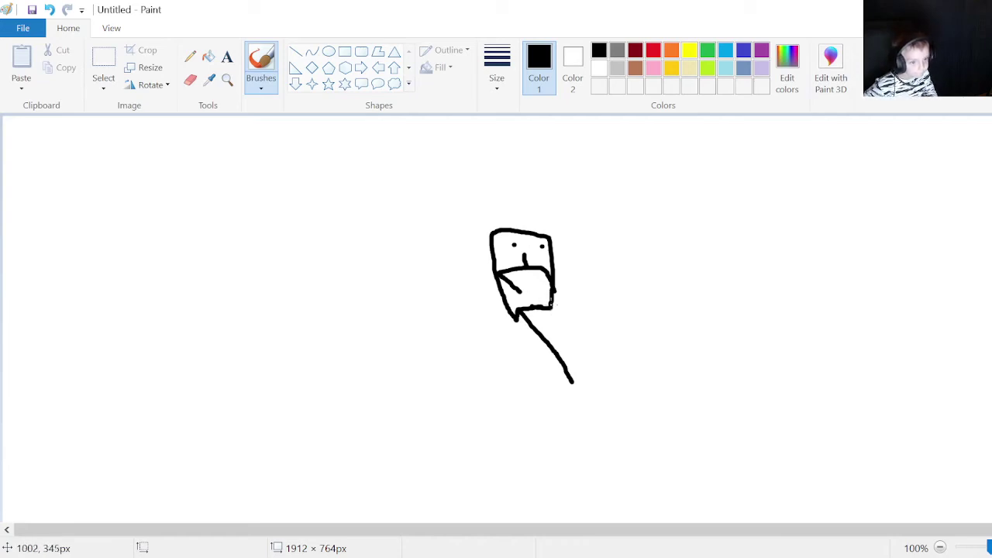
pyautogui.moveTo(552, 312); pyautogui.dragTo(618, 376)
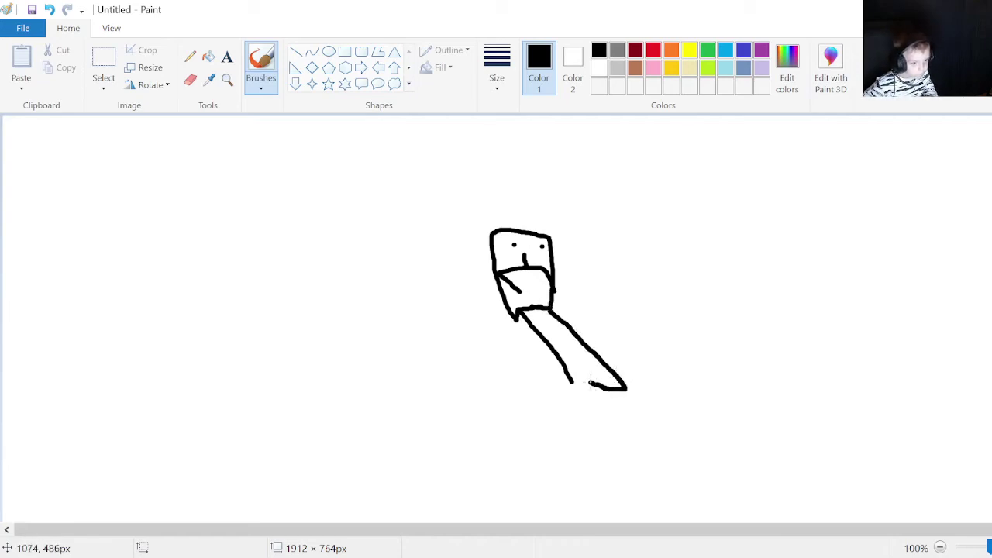
pyautogui.moveTo(590, 388); pyautogui.dragTo(569, 386)
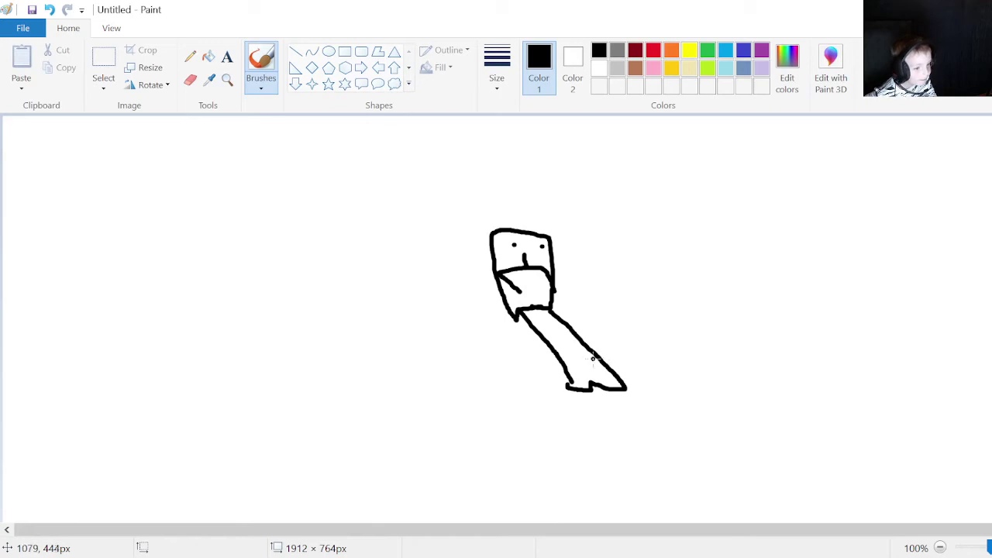
pyautogui.moveTo(610, 343)
pyautogui.mouseDown()
pyautogui.moveTo(627, 356)
pyautogui.moveTo(592, 363)
pyautogui.mouseUp()
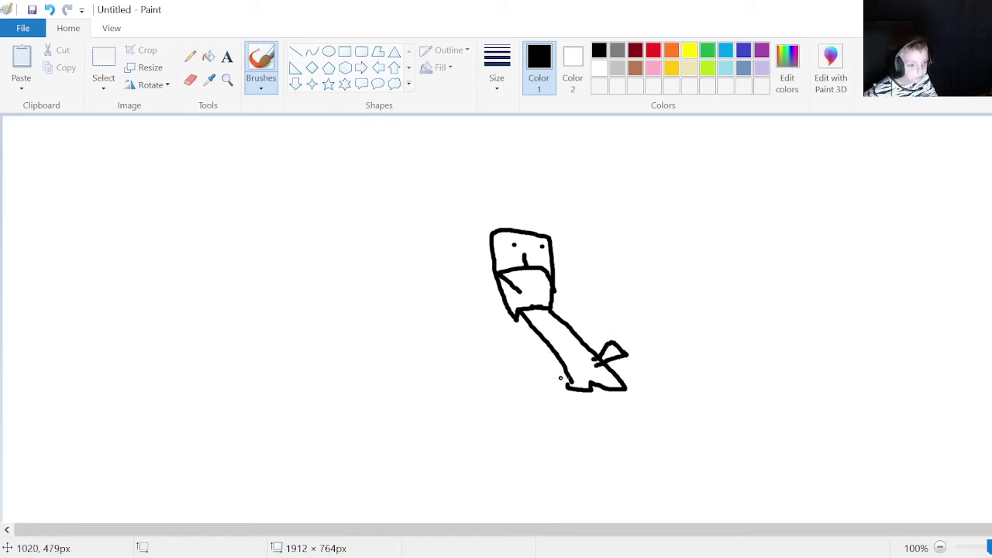
pyautogui.moveTo(565, 362)
pyautogui.mouseDown()
pyautogui.moveTo(538, 364)
pyautogui.moveTo(549, 387)
pyautogui.mouseUp()
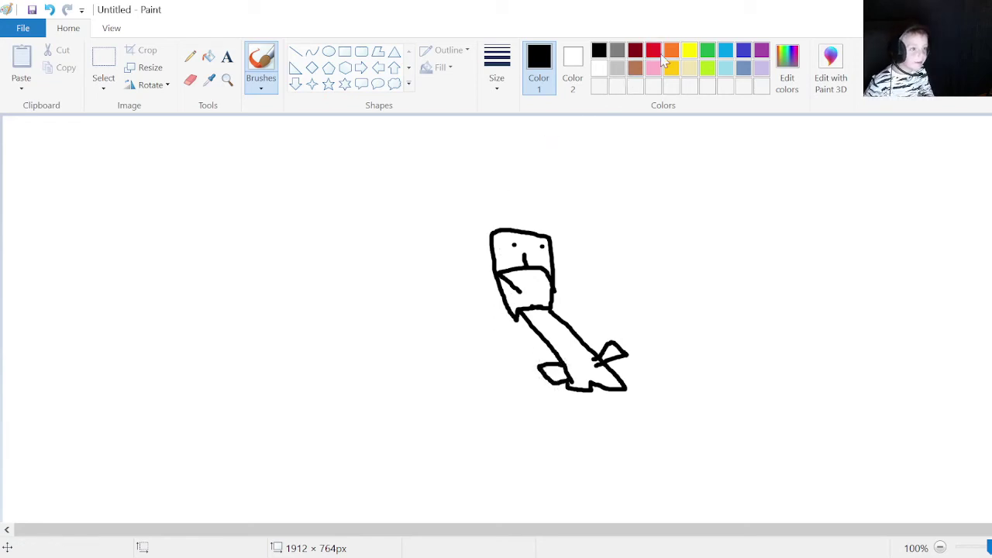
# Step: Fill the creature's head, mouth area and body with green
pyautogui.click(707, 51)
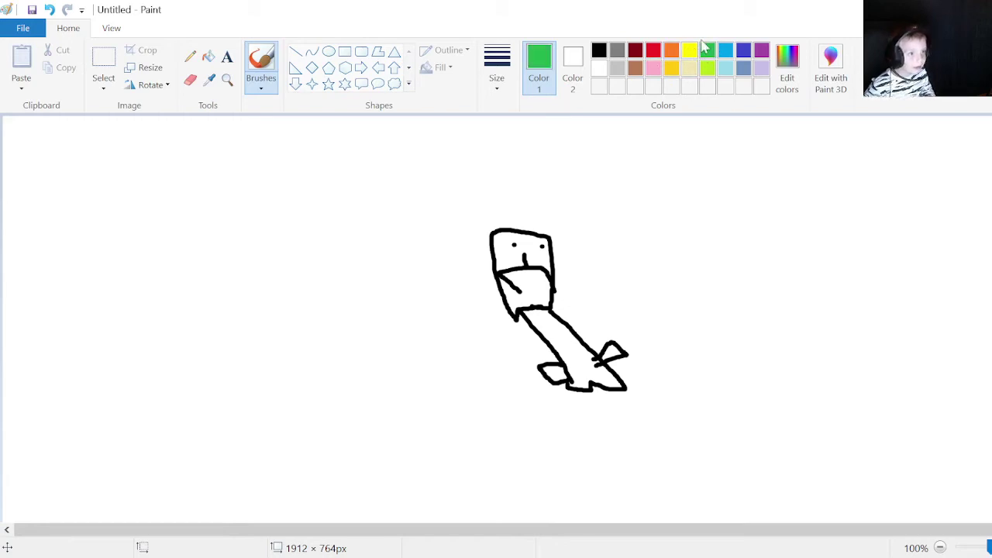
pyautogui.click(209, 58)
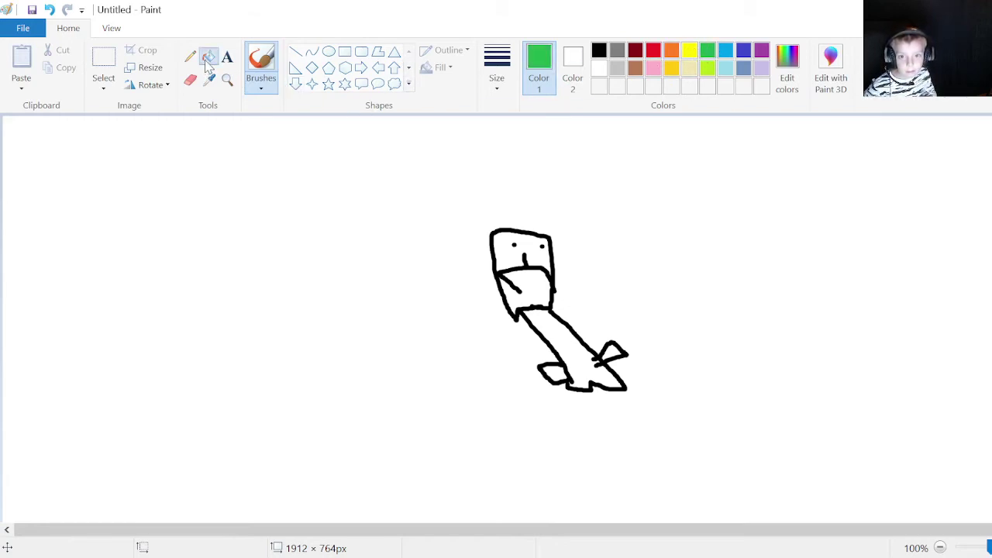
pyautogui.click(533, 298)
pyautogui.click(507, 242)
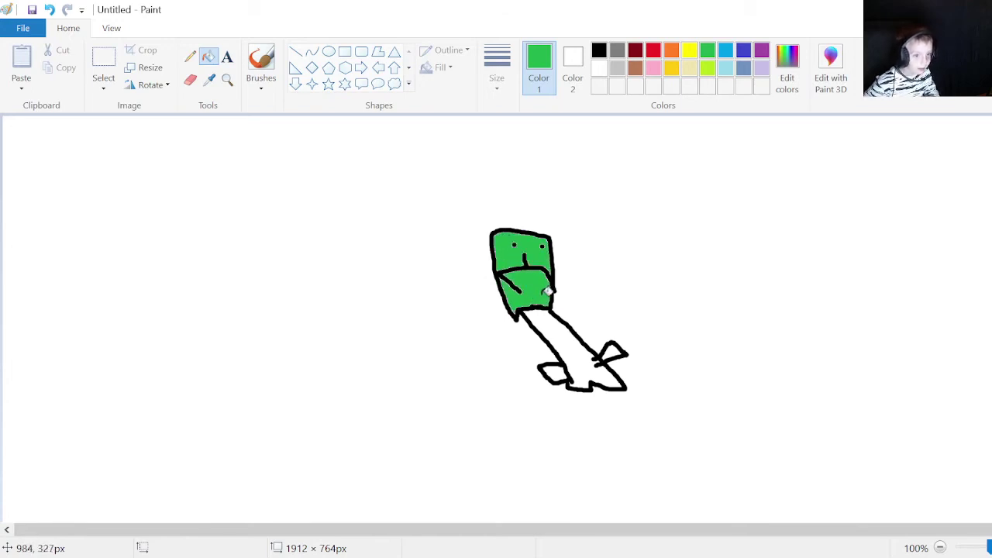
pyautogui.click(558, 340)
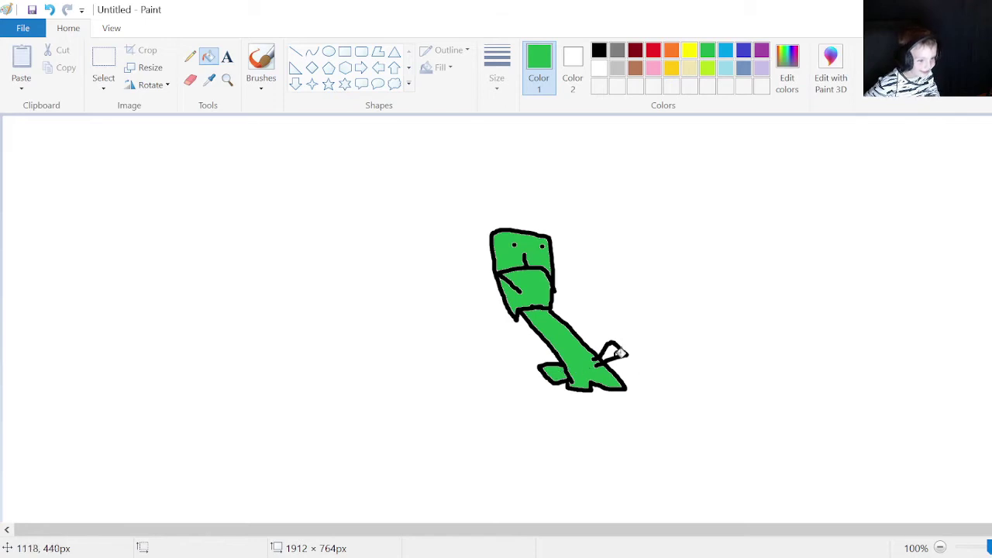
pyautogui.click(612, 351)
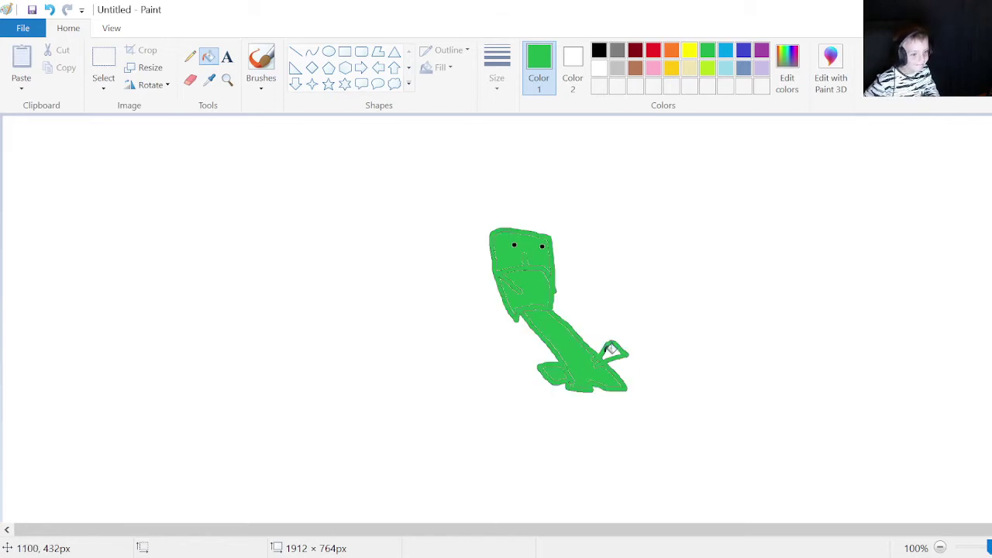
pyautogui.click(613, 352)
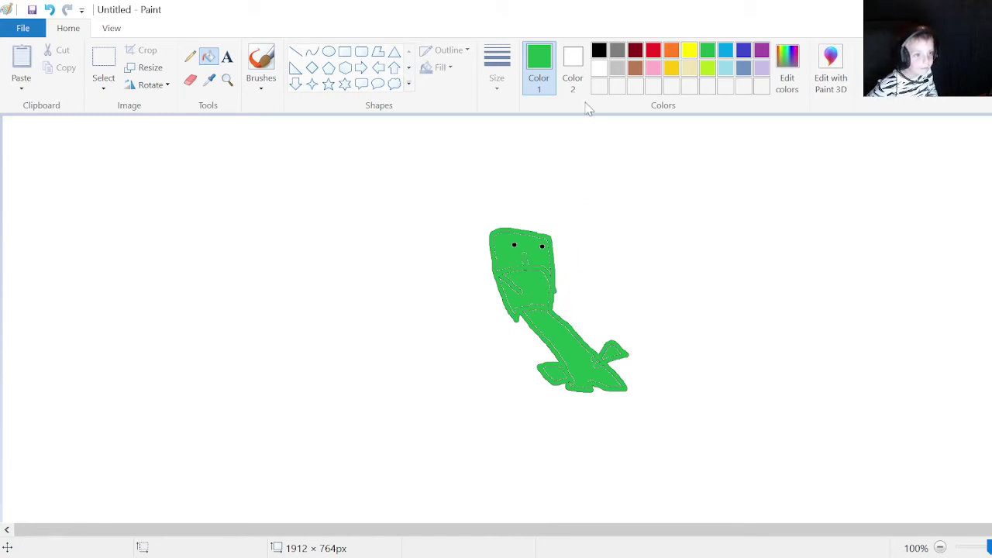
pyautogui.click(51, 11)
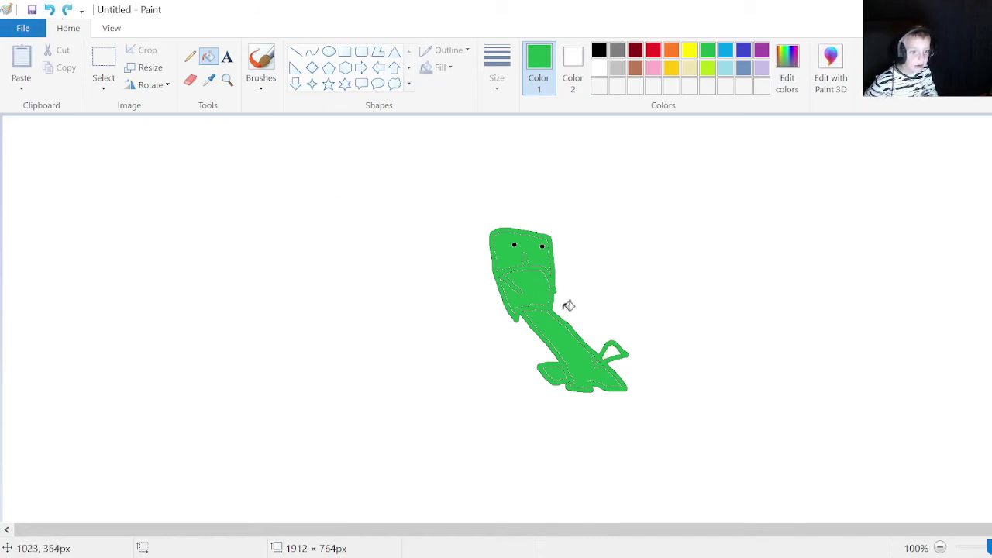
pyautogui.click(48, 11)
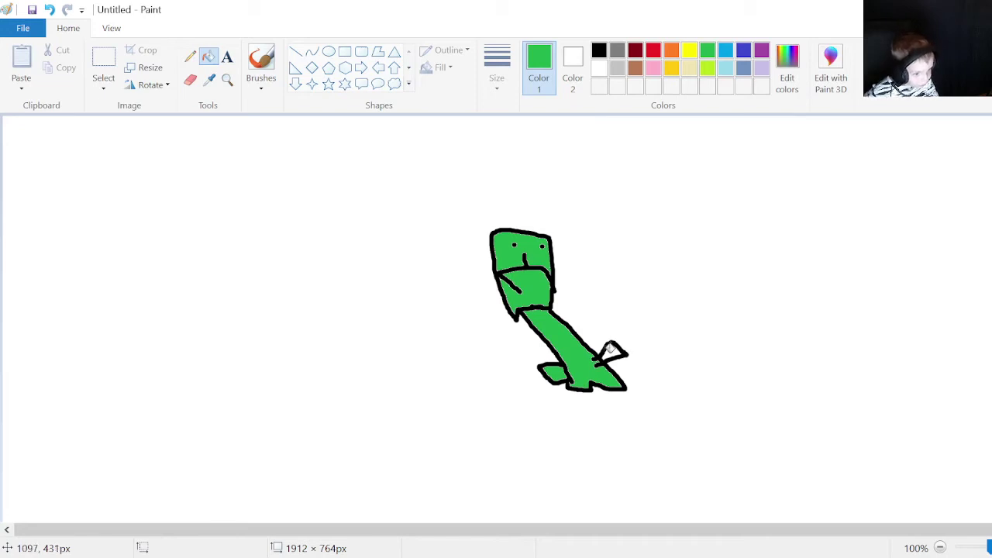
# Step: Fill the creature's remaining white foot with green
pyautogui.click(614, 350)
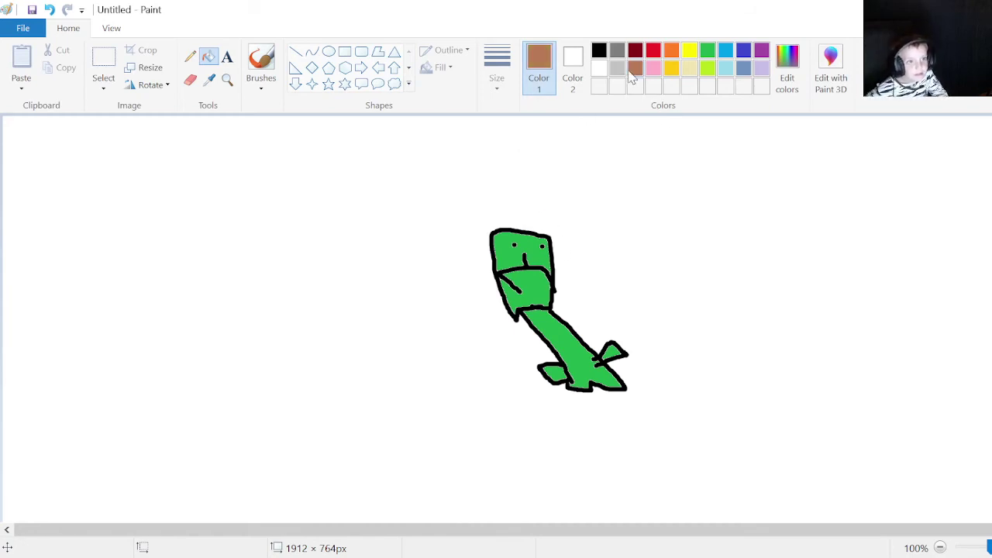
# Step: Build a brown tree trunk beside the creature from a filled rectangle of about 120 × 234 px and a second overlapping rectangle
pyautogui.click(345, 51)
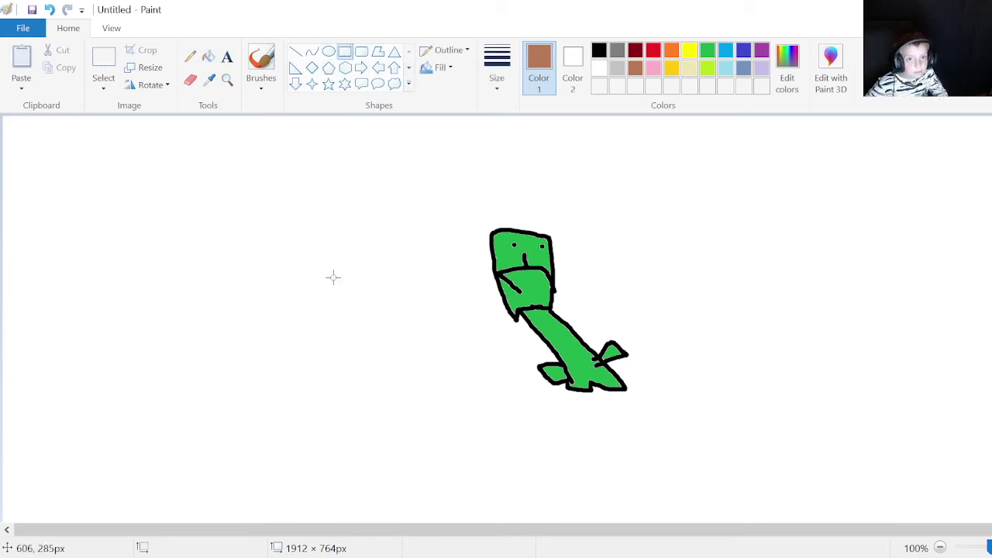
pyautogui.moveTo(314, 332); pyautogui.dragTo(379, 207)
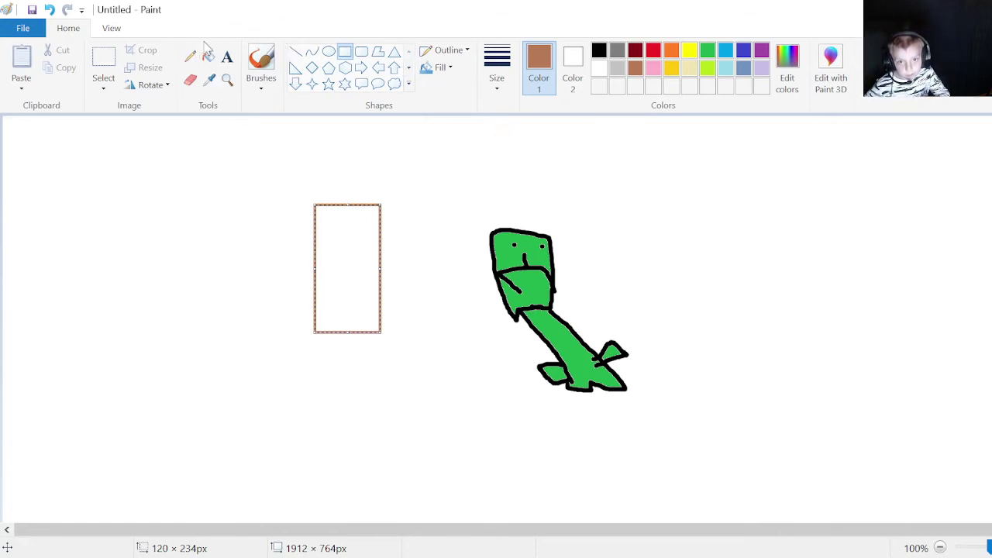
pyautogui.moveTo(366, 295); pyautogui.dragTo(390, 326)
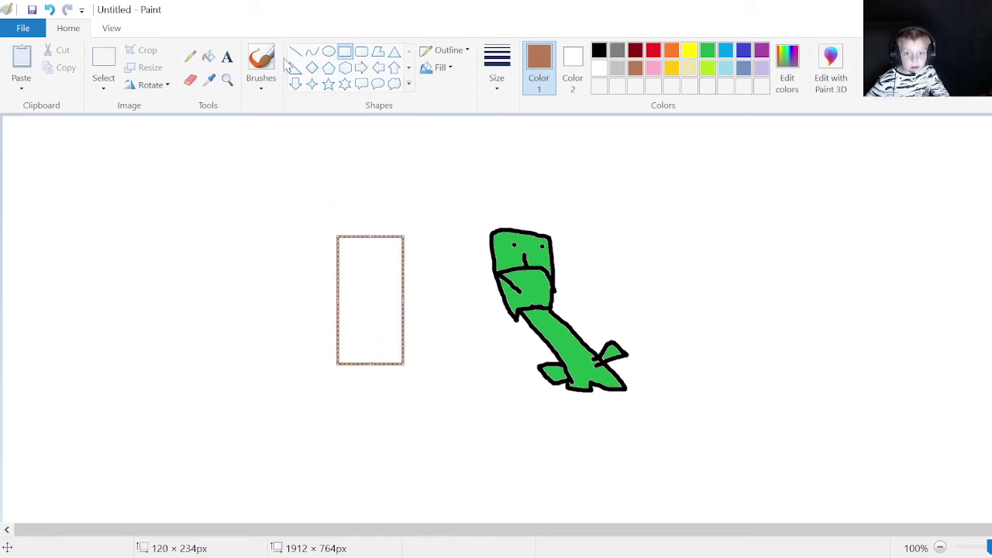
pyautogui.click(208, 59)
pyautogui.click(349, 302)
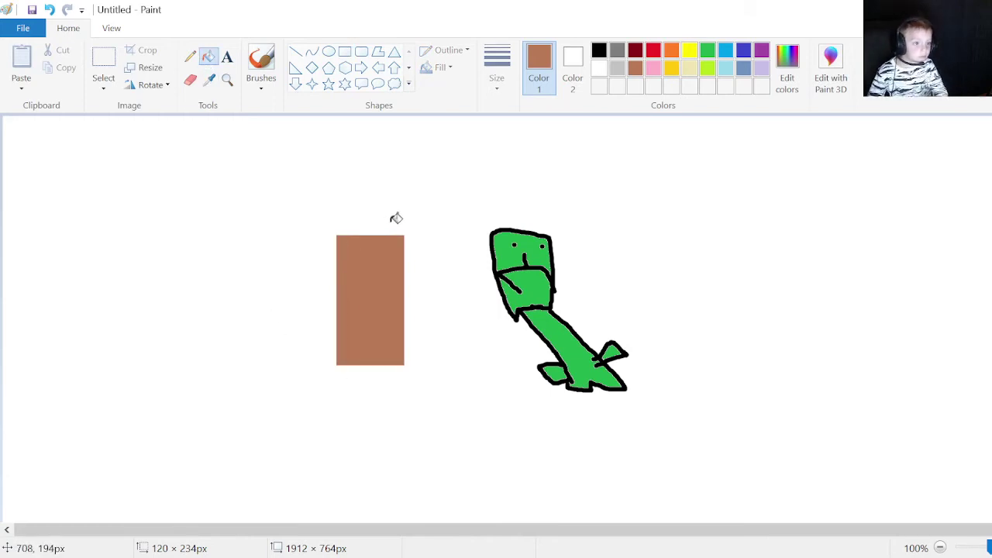
pyautogui.click(345, 52)
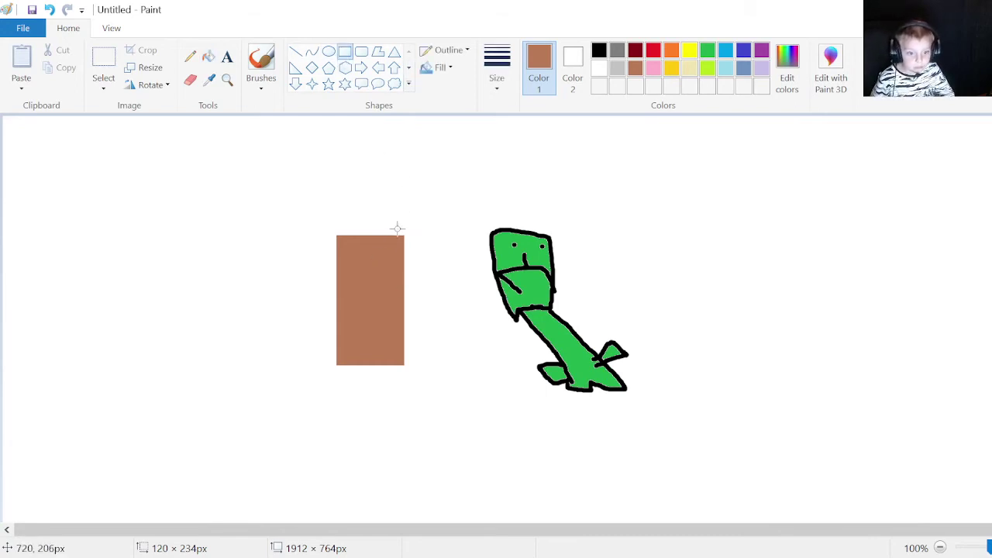
pyautogui.moveTo(405, 219); pyautogui.dragTo(341, 358)
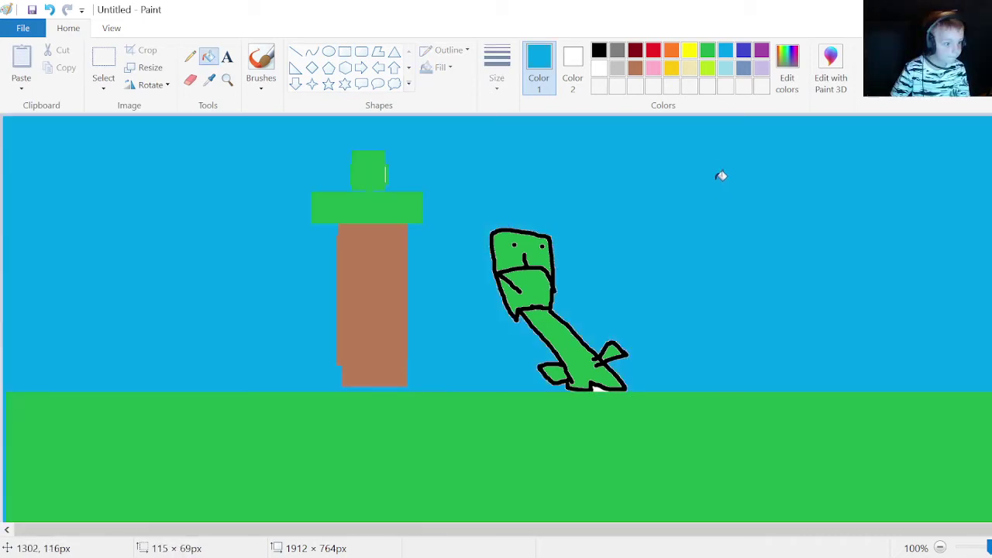
# Step: Draw an orange rectangle about 93 × 75 px in the upper-left corner of the sky and fill it with orange
pyautogui.click(210, 56)
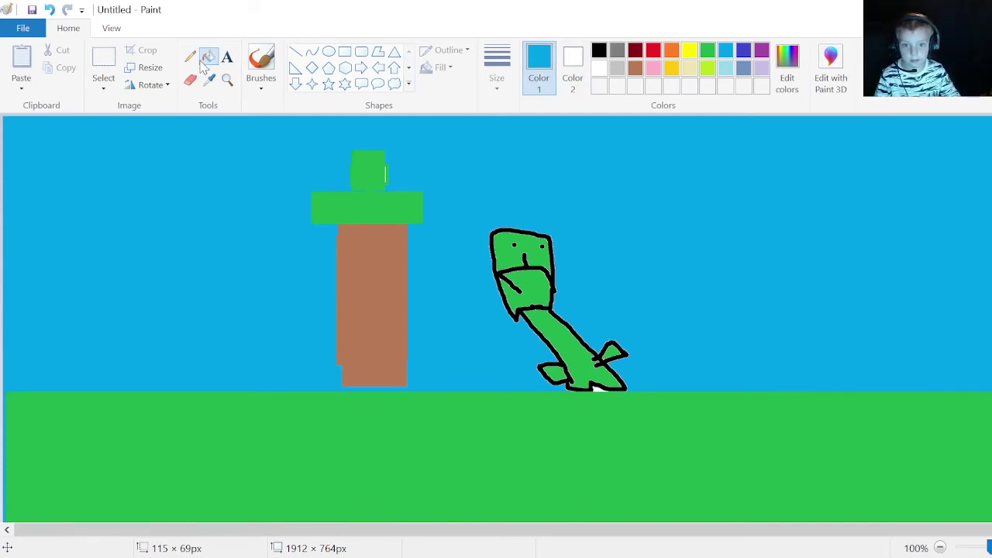
pyautogui.click(345, 53)
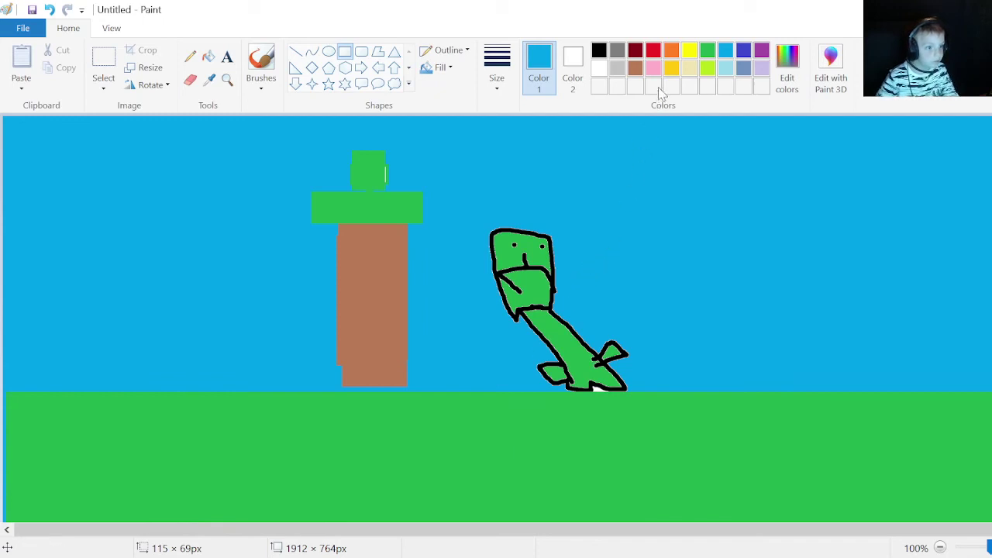
pyautogui.click(671, 52)
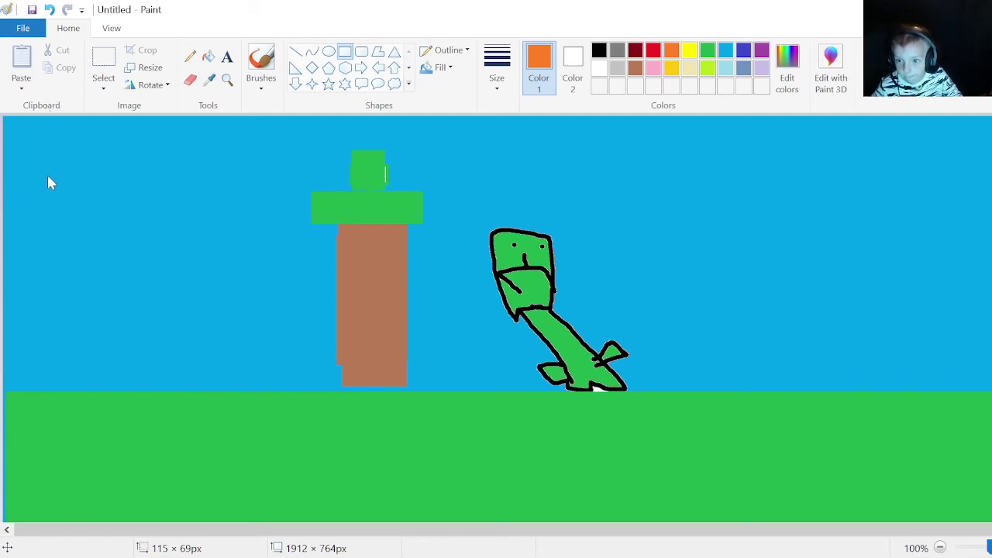
pyautogui.moveTo(60, 142); pyautogui.dragTo(4, 108)
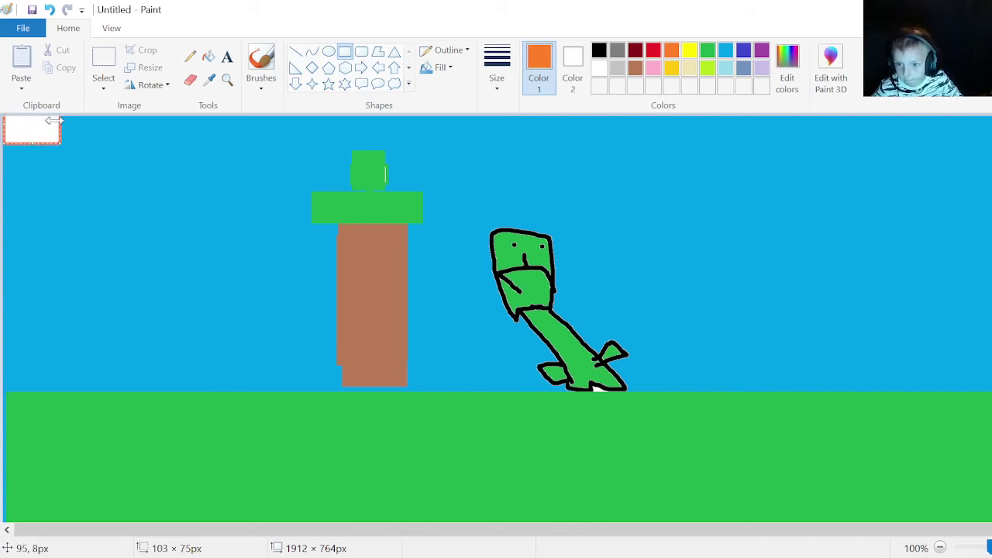
pyautogui.moveTo(60, 129); pyautogui.dragTo(55, 130)
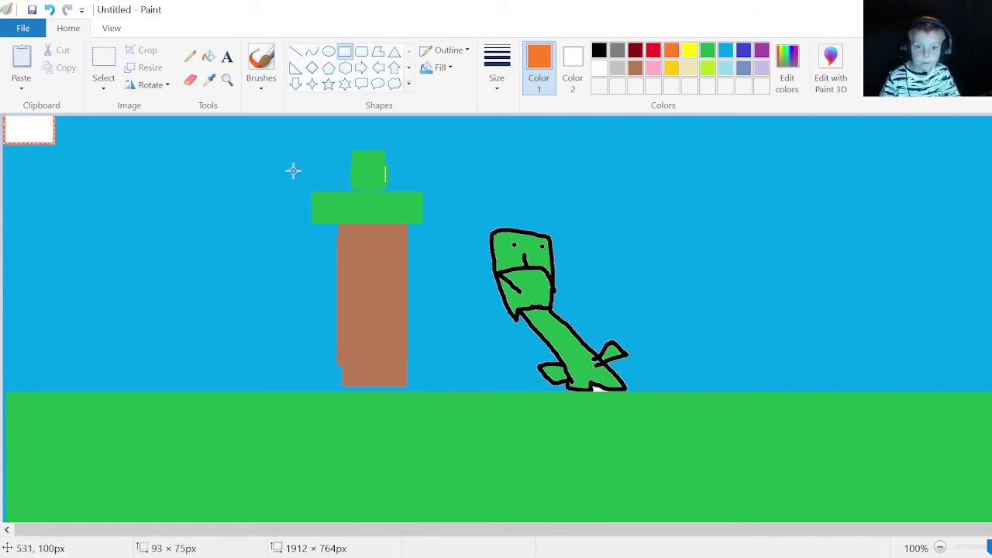
pyautogui.click(207, 61)
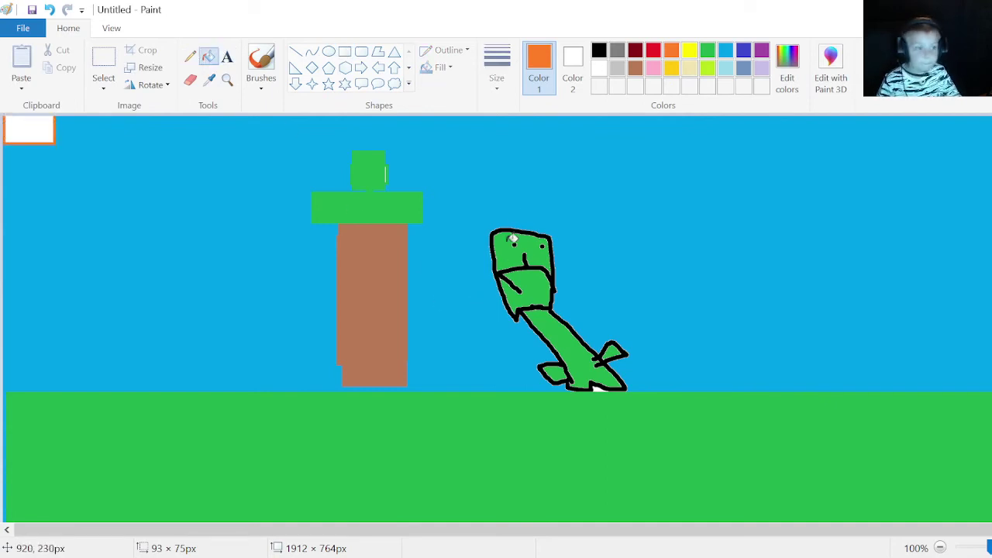
pyautogui.click(21, 123)
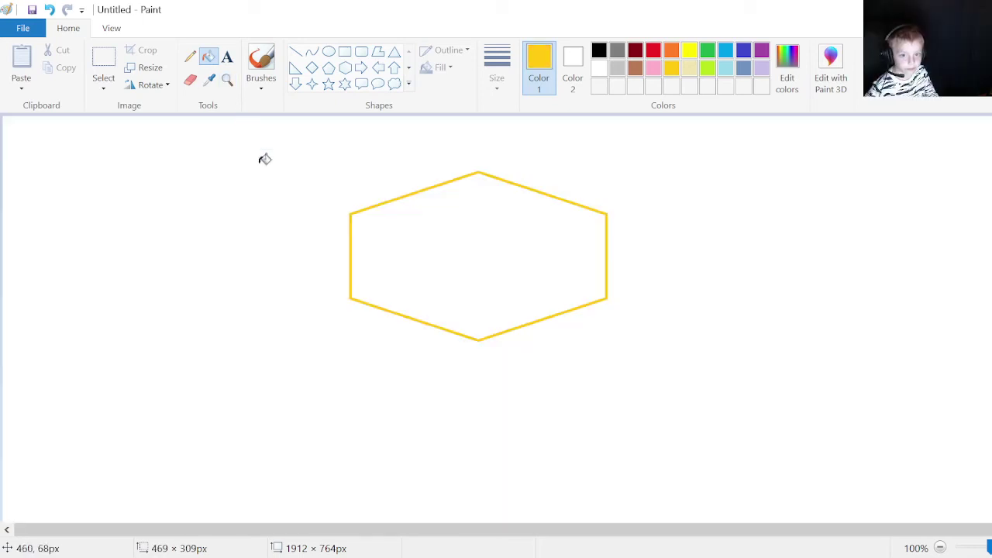
# Step: Fill the hexagon with gold, leaving the background white
pyautogui.click(493, 204)
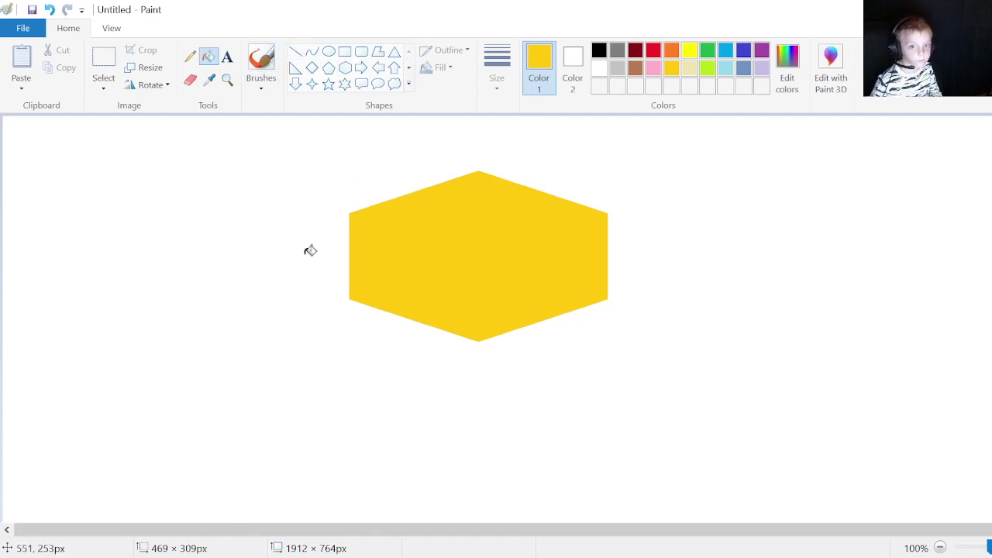
pyautogui.click(345, 255)
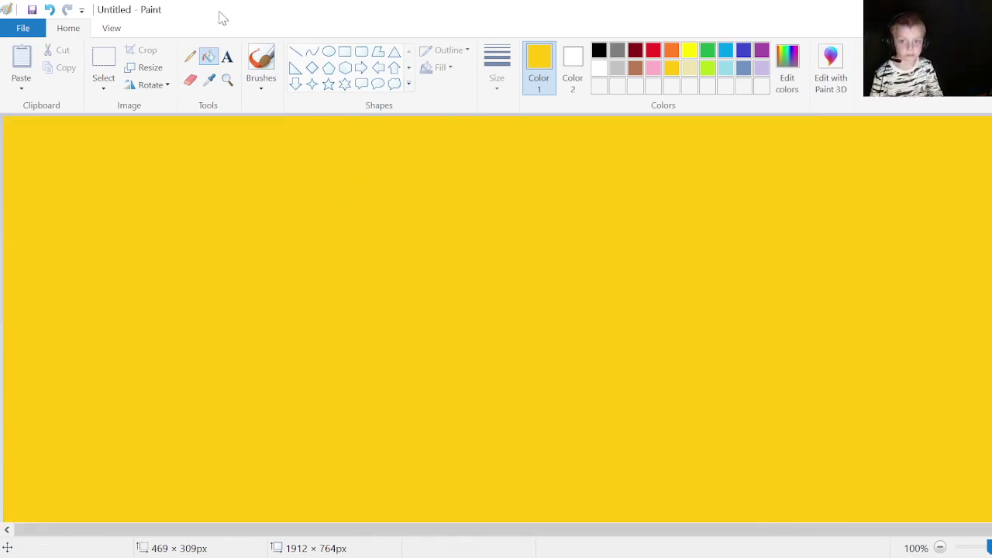
pyautogui.click(49, 10)
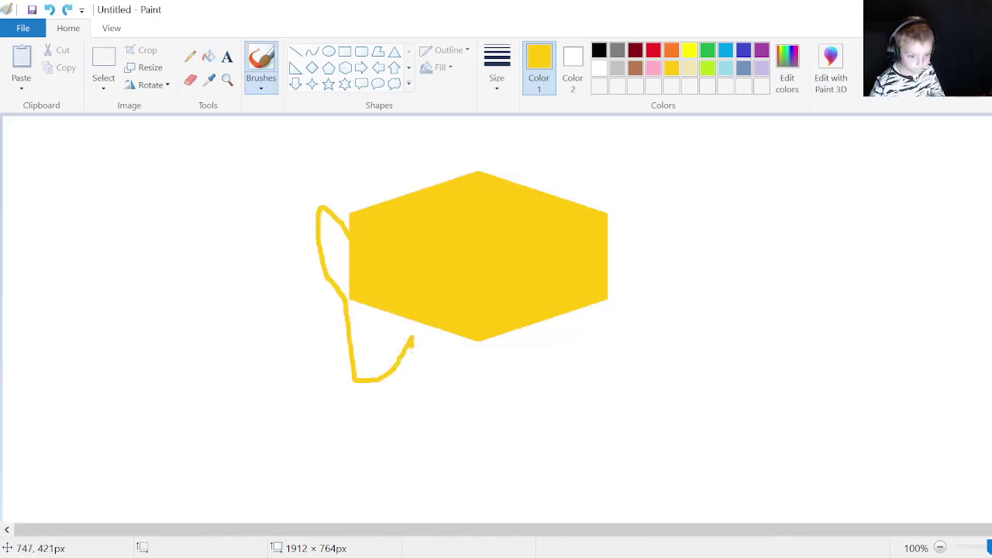
# Step: Draw a jagged, spiky gold brush outline around the filled hexagon
pyautogui.moveTo(413, 339)
pyautogui.mouseDown()
pyautogui.moveTo(412, 402)
pyautogui.moveTo(438, 404)
pyautogui.moveTo(498, 366)
pyautogui.moveTo(499, 353)
pyautogui.moveTo(528, 522)
pyautogui.mouseUp()
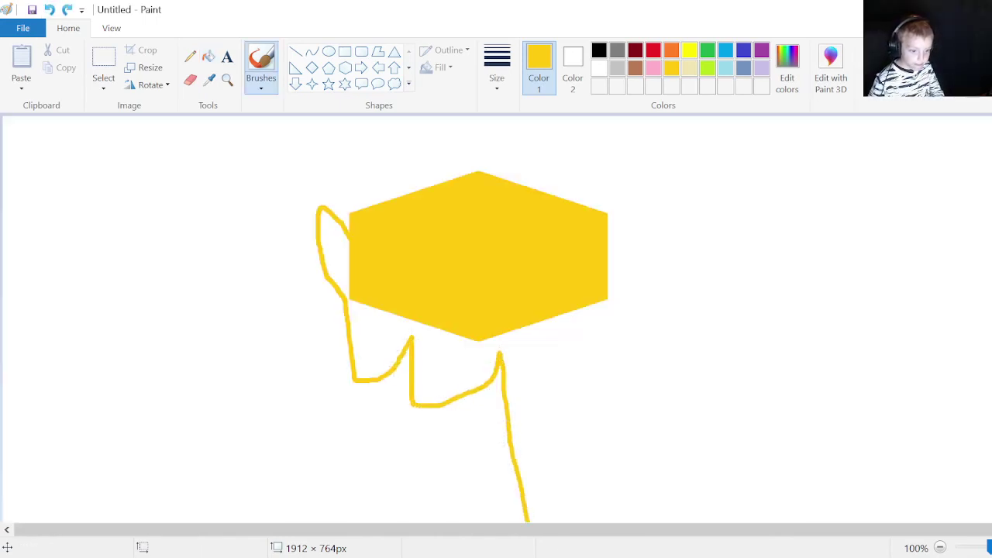
pyautogui.moveTo(589, 523); pyautogui.dragTo(656, 334)
pyautogui.moveTo(662, 300)
pyautogui.mouseDown()
pyautogui.moveTo(758, 467)
pyautogui.moveTo(802, 332)
pyautogui.moveTo(813, 207)
pyautogui.moveTo(753, 176)
pyautogui.moveTo(785, 132)
pyautogui.moveTo(728, 122)
pyautogui.moveTo(728, 111)
pyautogui.moveTo(696, 129)
pyautogui.moveTo(657, 123)
pyautogui.moveTo(601, 163)
pyautogui.moveTo(579, 37)
pyautogui.moveTo(496, 159)
pyautogui.moveTo(470, 111)
pyautogui.mouseUp()
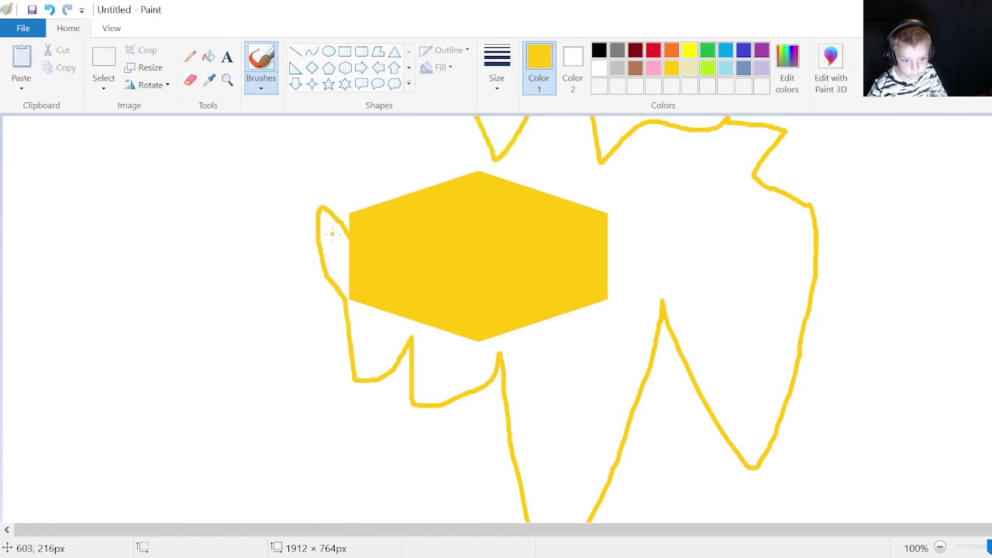
pyautogui.moveTo(354, 206)
pyautogui.mouseDown()
pyautogui.moveTo(410, 142)
pyautogui.moveTo(407, 211)
pyautogui.moveTo(486, 110)
pyautogui.mouseUp()
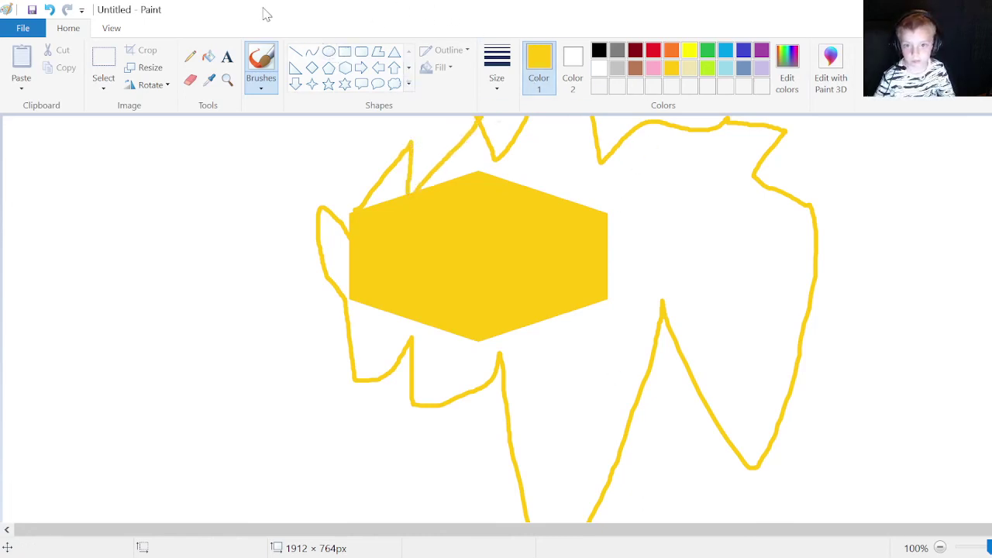
# Step: Fill the spiky outline around the hexagon with gold, including the separate white spike at its upper left
pyautogui.click(208, 57)
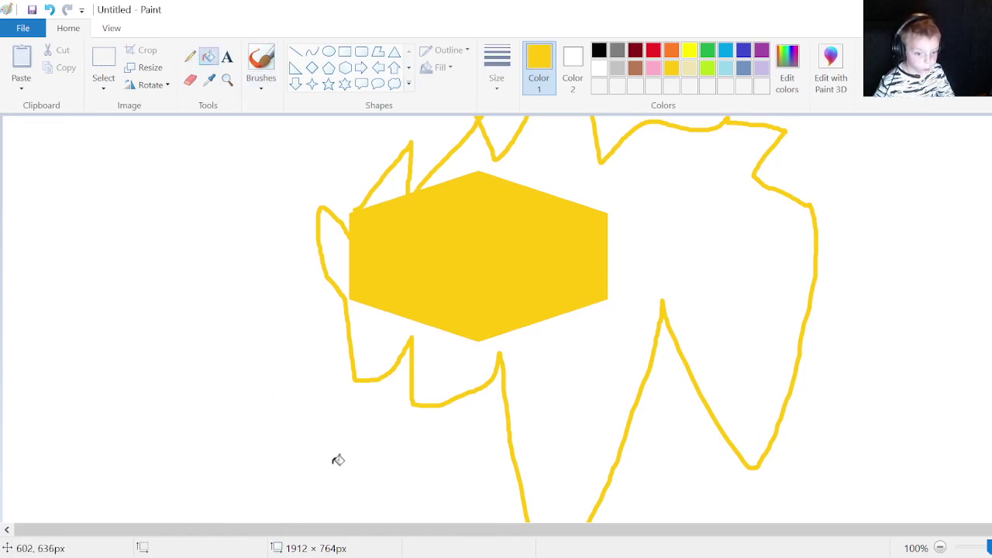
pyautogui.click(392, 316)
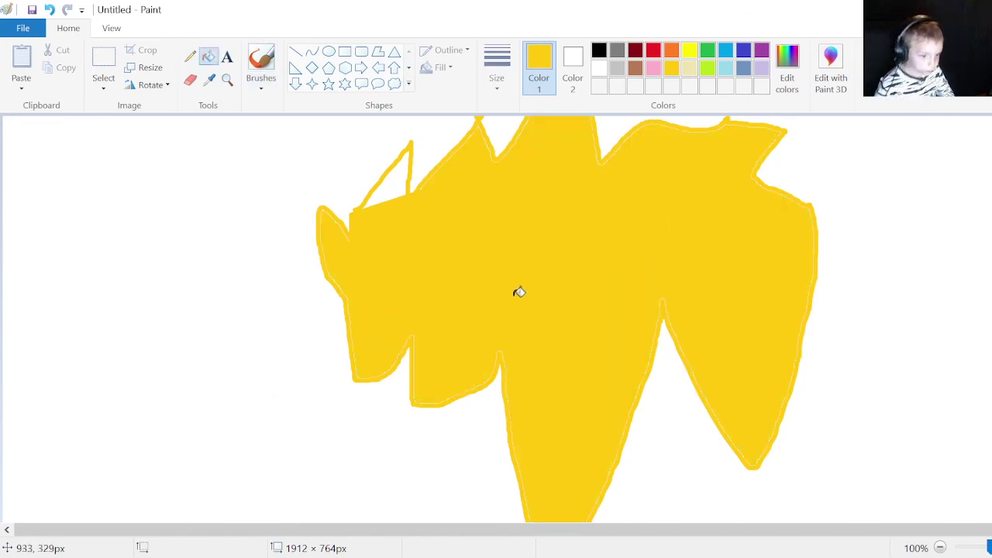
pyautogui.click(385, 200)
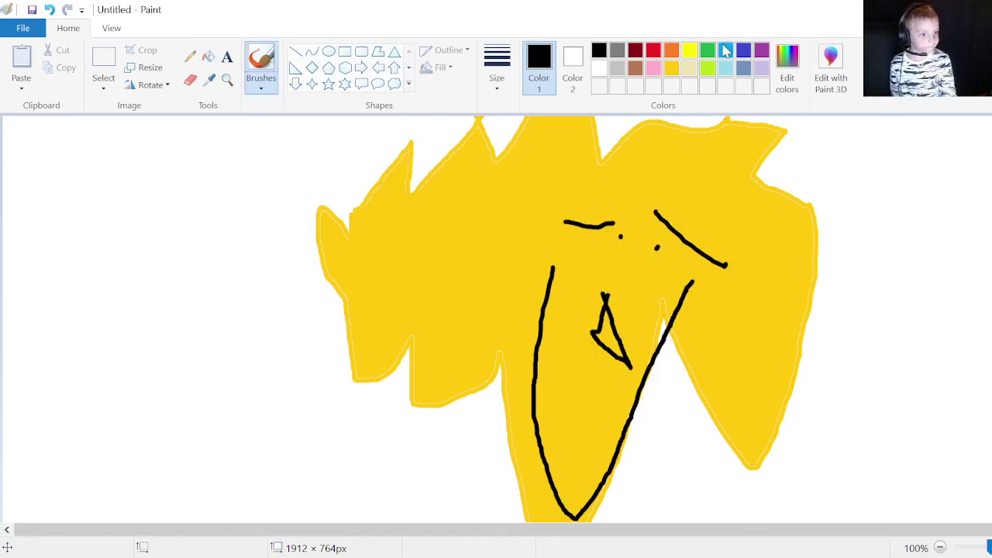
# Step: Fill the white background around the gold shape with turquoise blue, including both sides and the gaps between the upper spikes
pyautogui.click(724, 50)
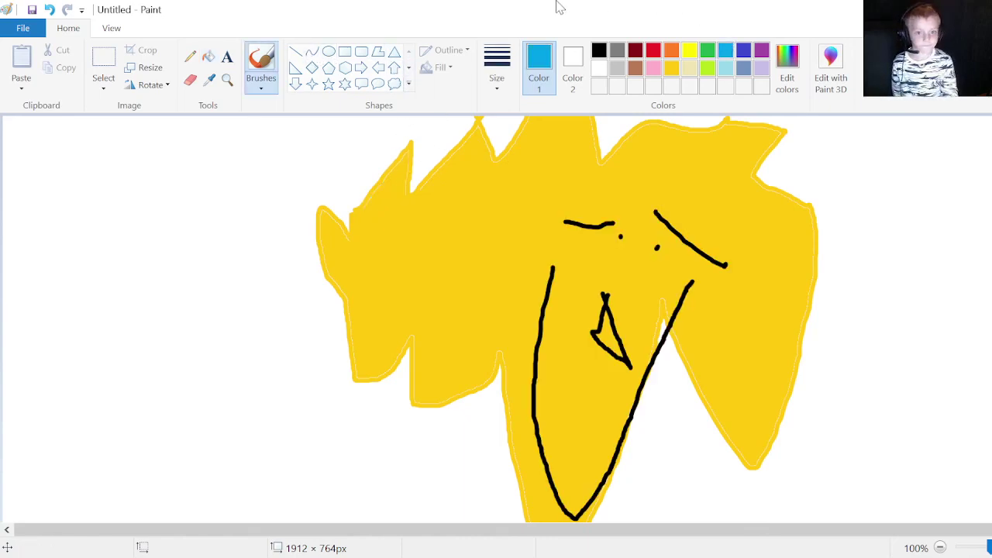
pyautogui.click(210, 57)
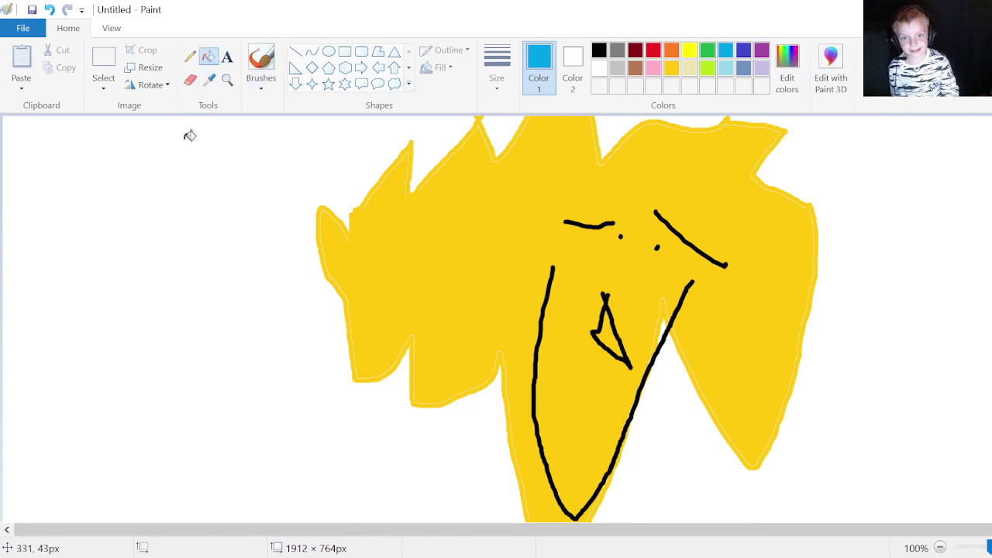
pyautogui.click(165, 208)
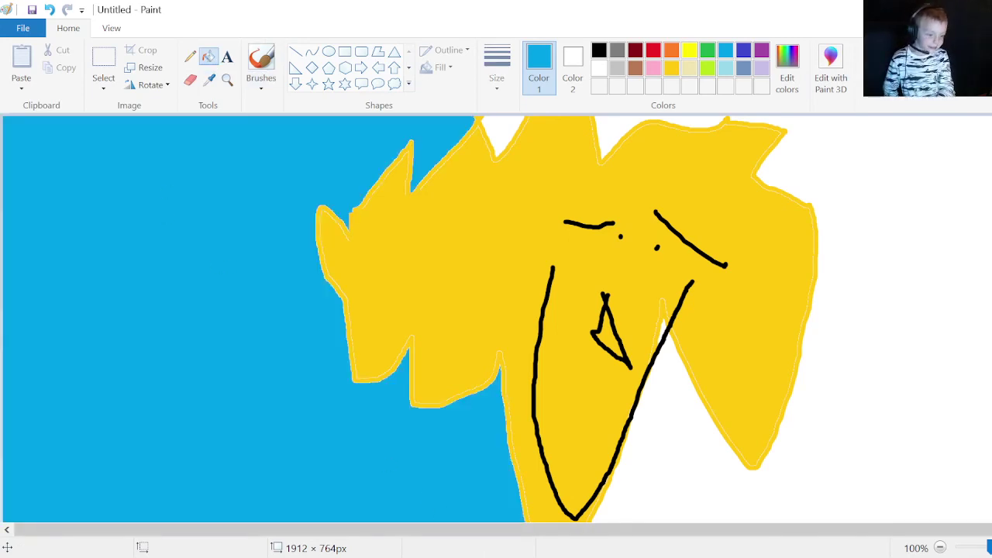
pyautogui.click(637, 493)
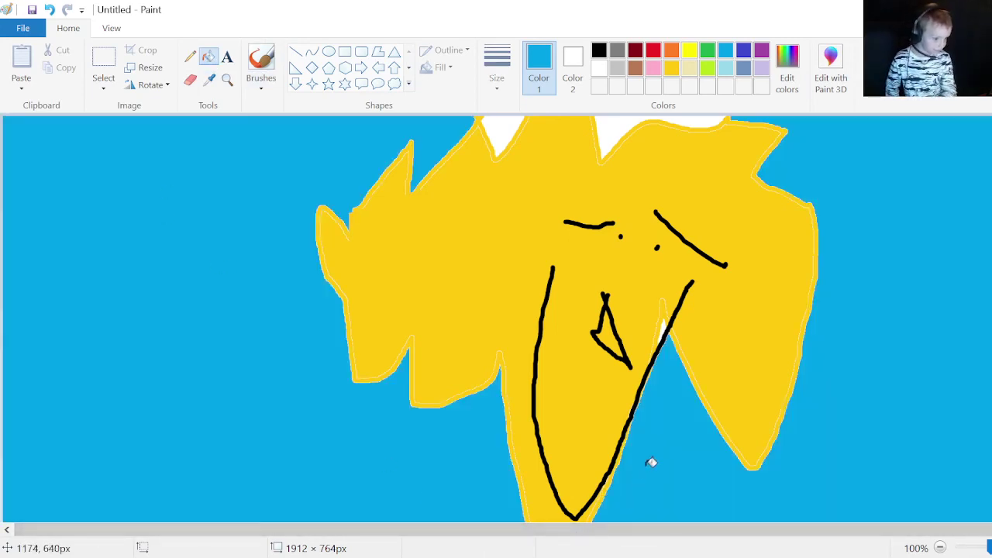
pyautogui.click(620, 122)
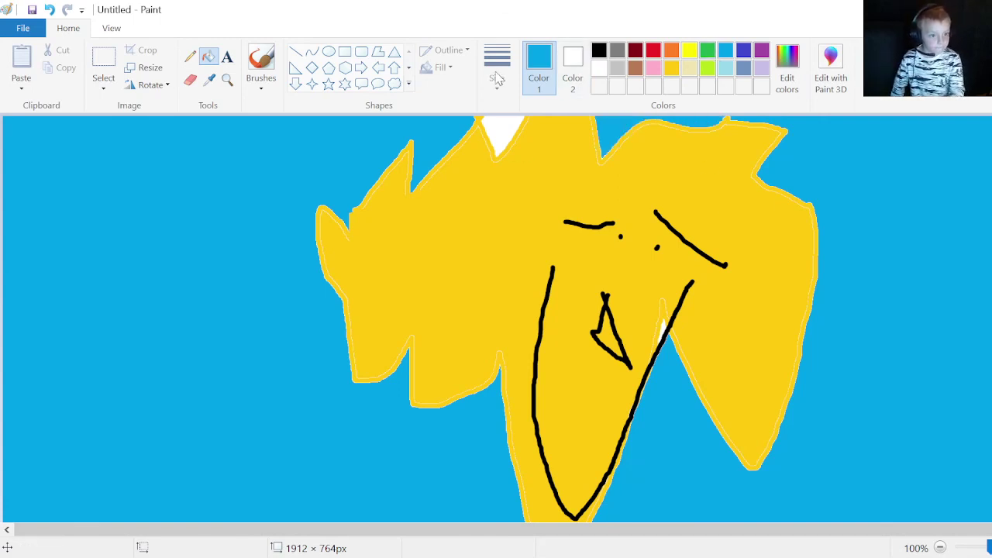
pyautogui.click(497, 126)
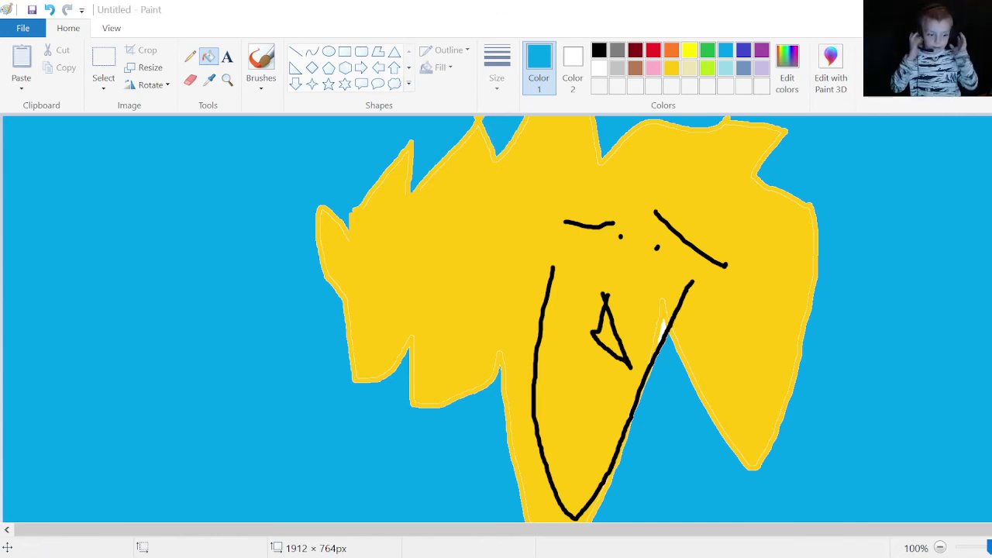